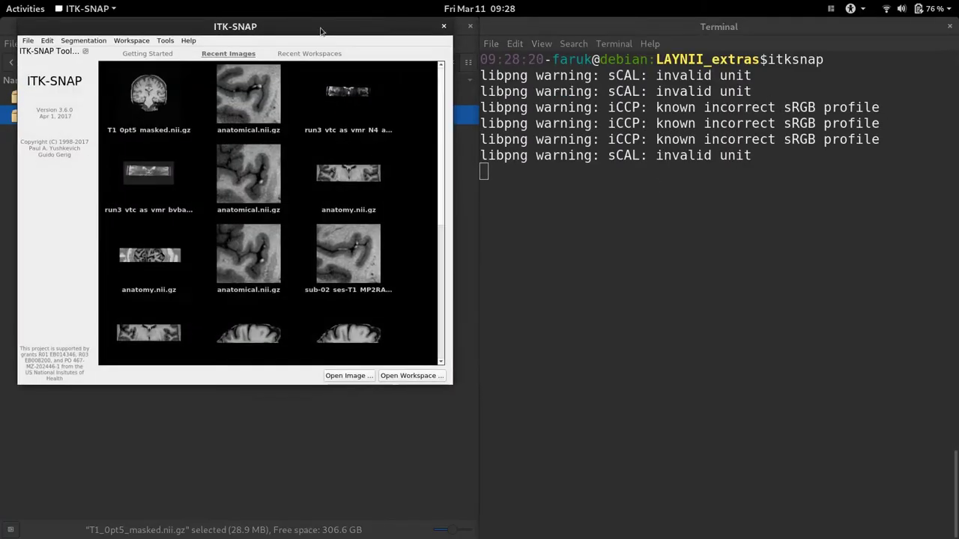
Open T1_0pt5_masked.nii.gz as the main image in ITK-SNAP and inspect the central brain region
drag(323, 32, 655, 105)
drag(110, 122, 569, 214)
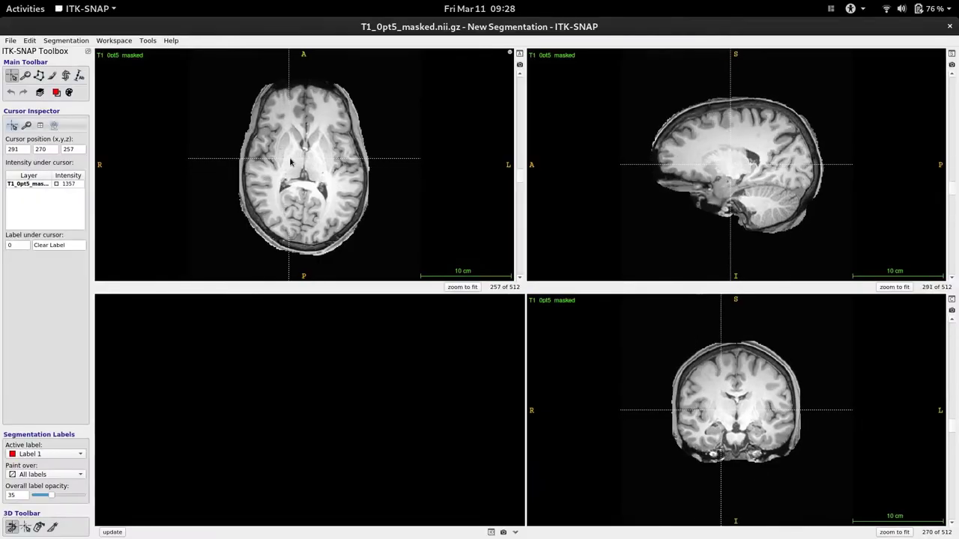
mouse_move(298, 159)
mouse_down()
mouse_move(308, 121)
mouse_move(313, 156)
mouse_move(302, 148)
mouse_up()
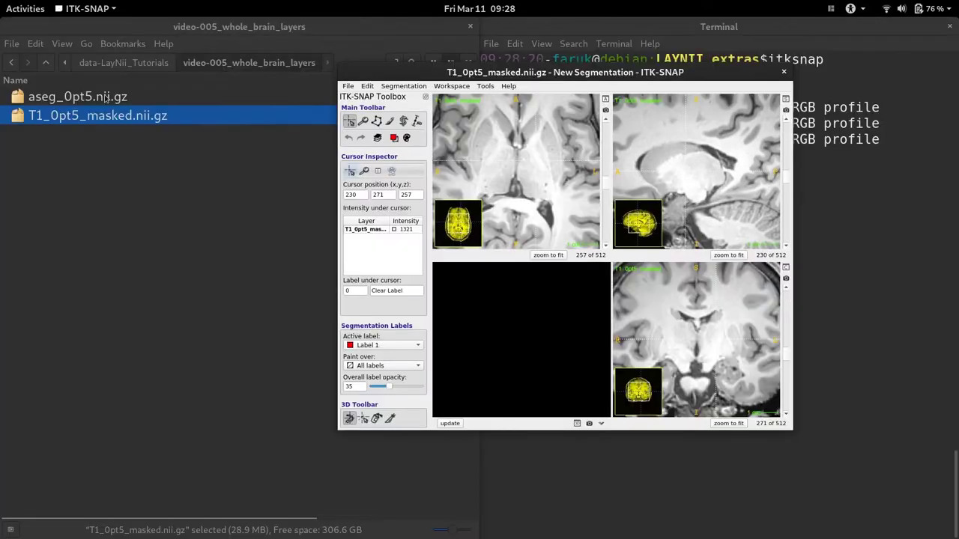
Load aseg_0pt5.nii.gz as the segmentation over the T1 image and toggle the segmentation overlay
click(105, 98)
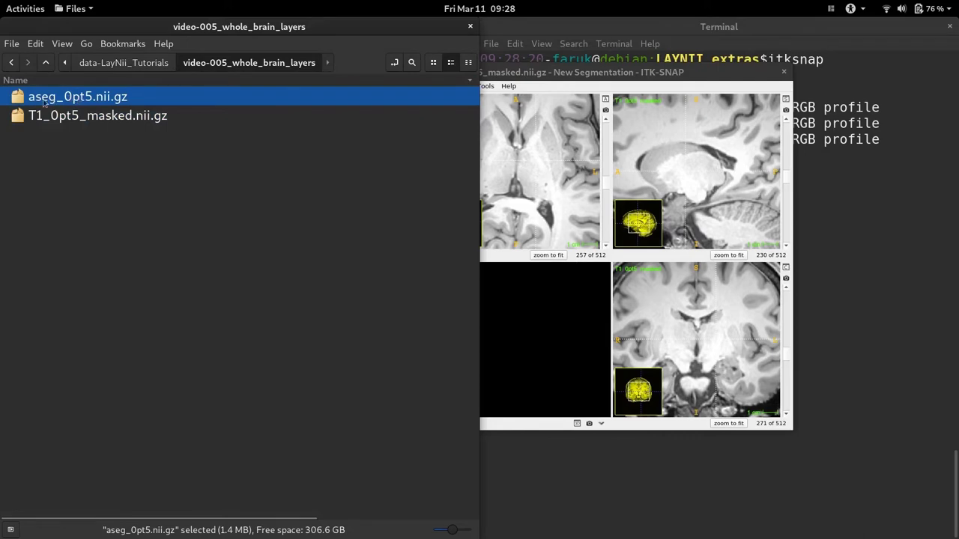
drag(47, 98, 536, 159)
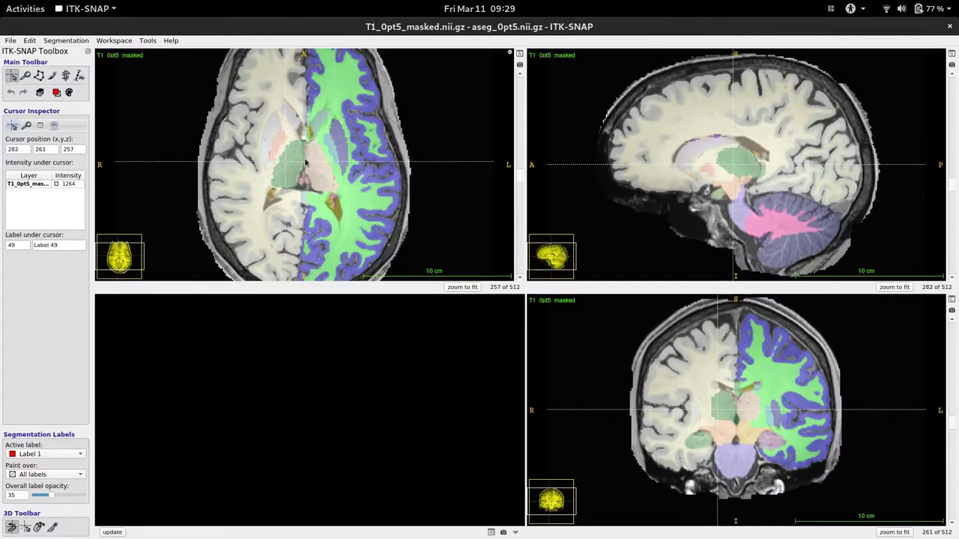
key(s)
key(s)
Raise the overall label opacity of the segmentation to 100
key(d)
key(d)
key(d)
key(d)
key(d)
key(d)
key(d)
key(d)
key(d)
key(d)
key(d)
key(d)
key(d)
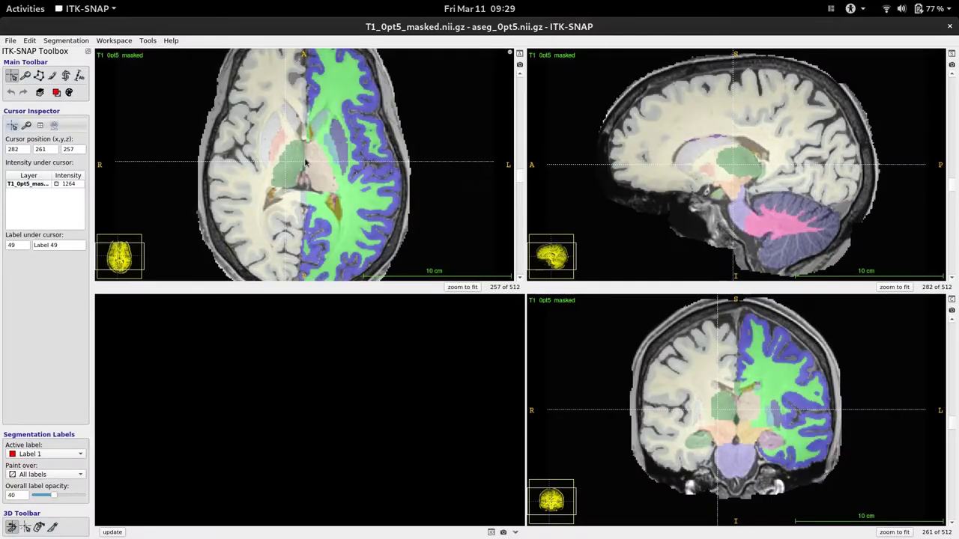
Examine the FreeSurfer segmentation labels at several points across both hemispheres
click(264, 148)
drag(260, 149, 378, 135)
drag(326, 168, 317, 146)
scroll(336, 96, down, 2)
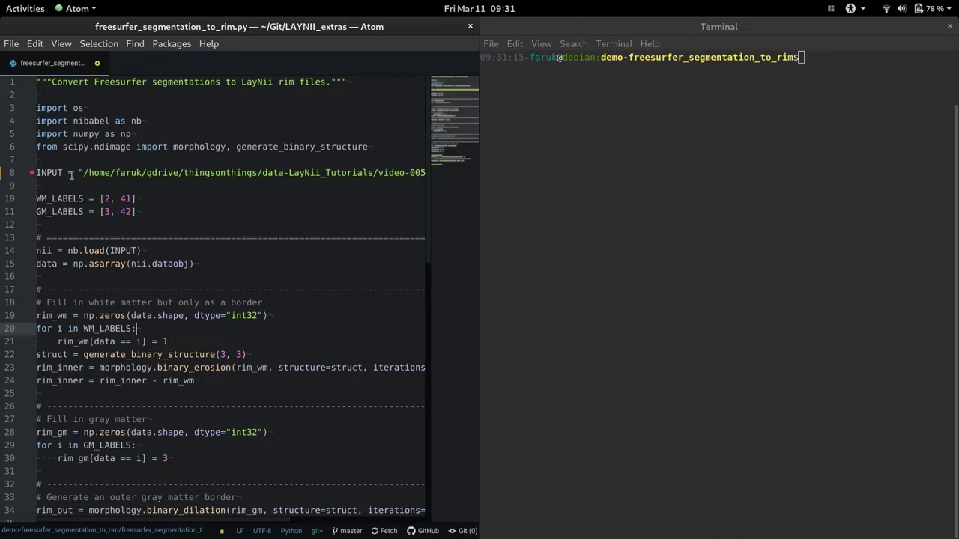
Review the full INPUT file path on line 8 of freesurfer_segmentation_to_rim.py in Atom
scroll(85, 173, right, 1)
drag(78, 173, 435, 176)
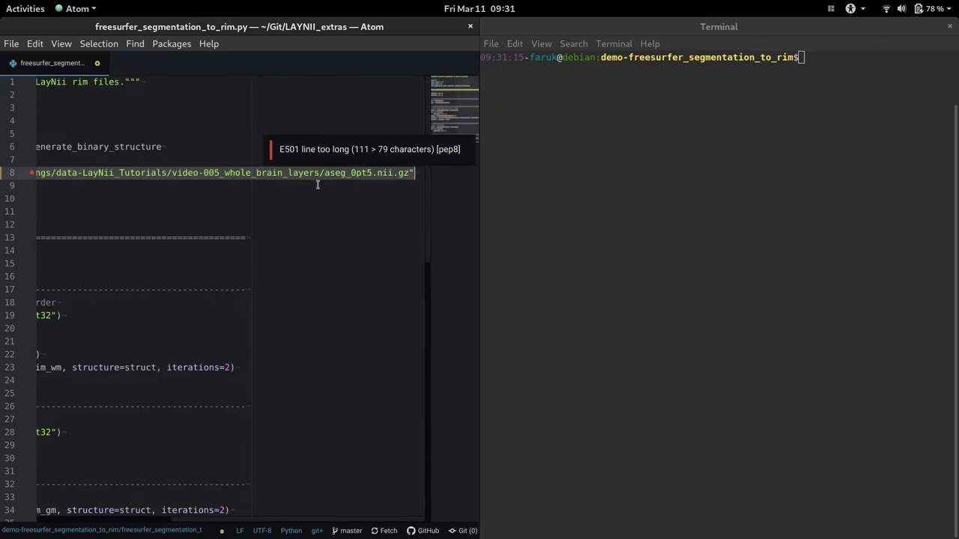
scroll(300, 180, left, 5)
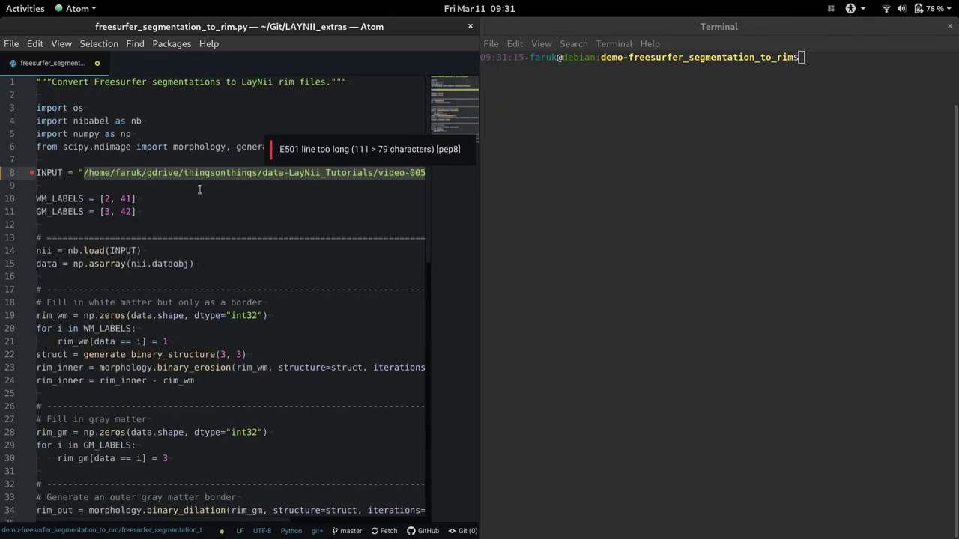
click(199, 190)
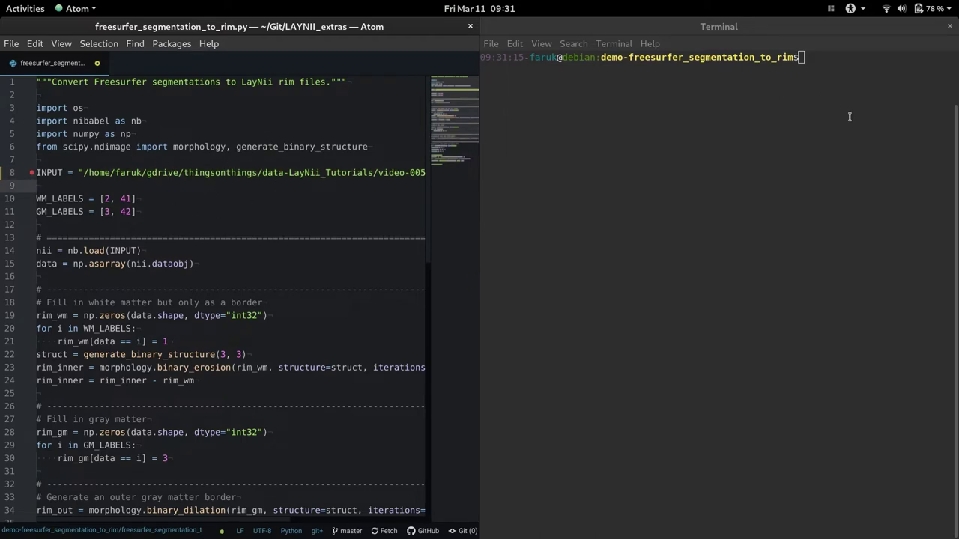
Run freesurfer_segmentation_to_rim.py with Python in the terminal
click(494, 289)
text(python freesurfer_segmentation_to_rim.py)
key(Return)
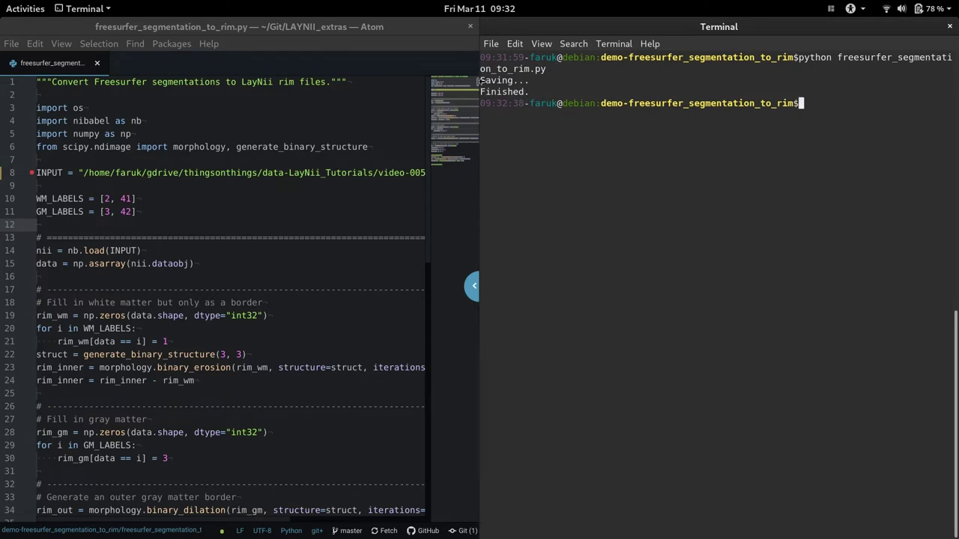
Switch back to ITK-SNAP and load aseg_0pt5_rim.nii.gz as the segmentation over the T1 image
key(ctrl+alt+Up)
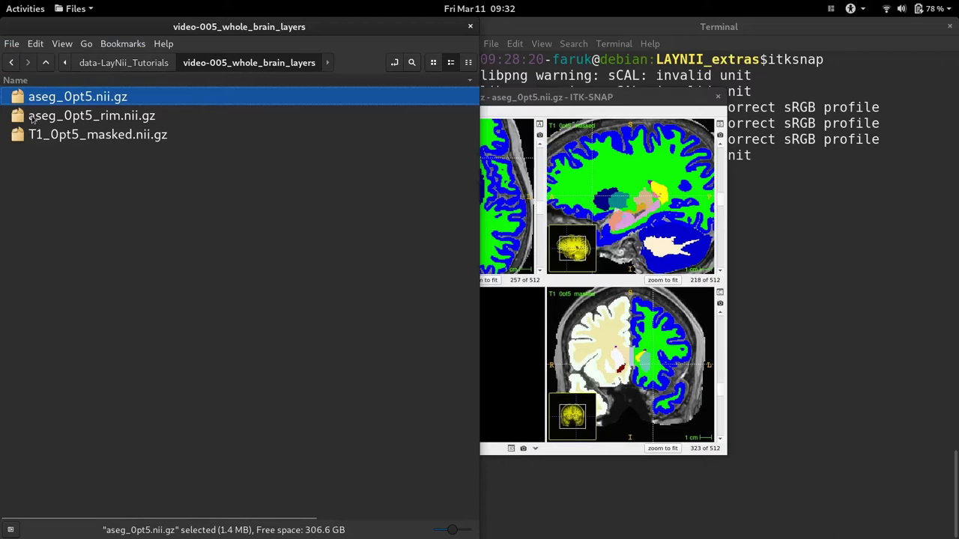
click(110, 118)
drag(87, 119, 613, 202)
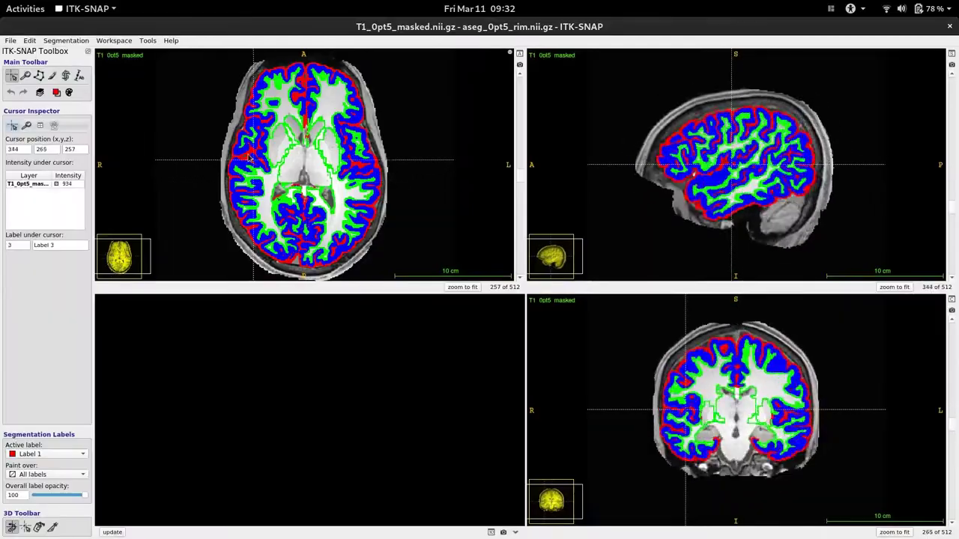
Examine the inner and outer grey matter borders of the rim segmentation, toggling its overlay for comparison
drag(288, 158, 231, 163)
key(c)
key(s)
key(s)
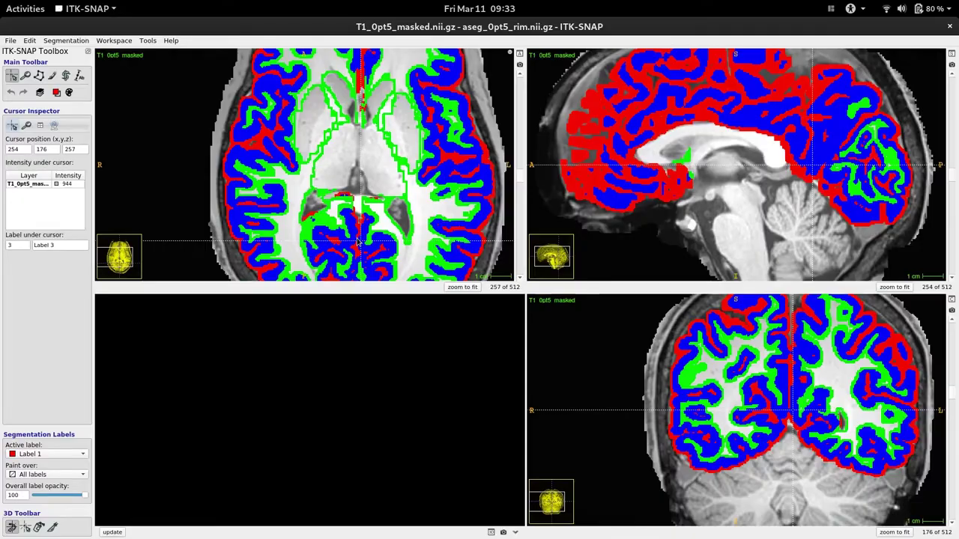
Switch to the LAYNII terminal and run ./LN2_LAYERS on aseg_0pt5_rim.nii.gz with -nr_layers 2
key(ctrl+alt+Down)
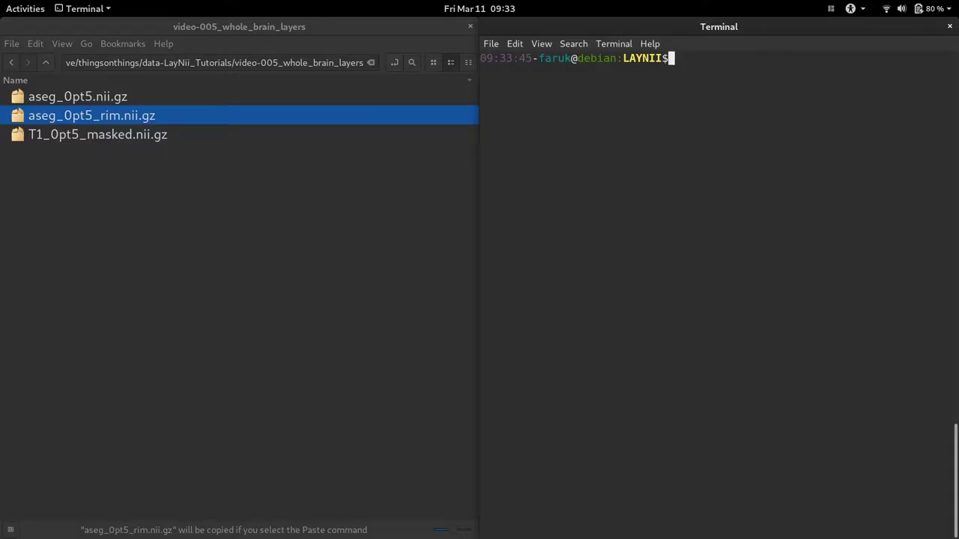
text(./LN2_LAYERS)
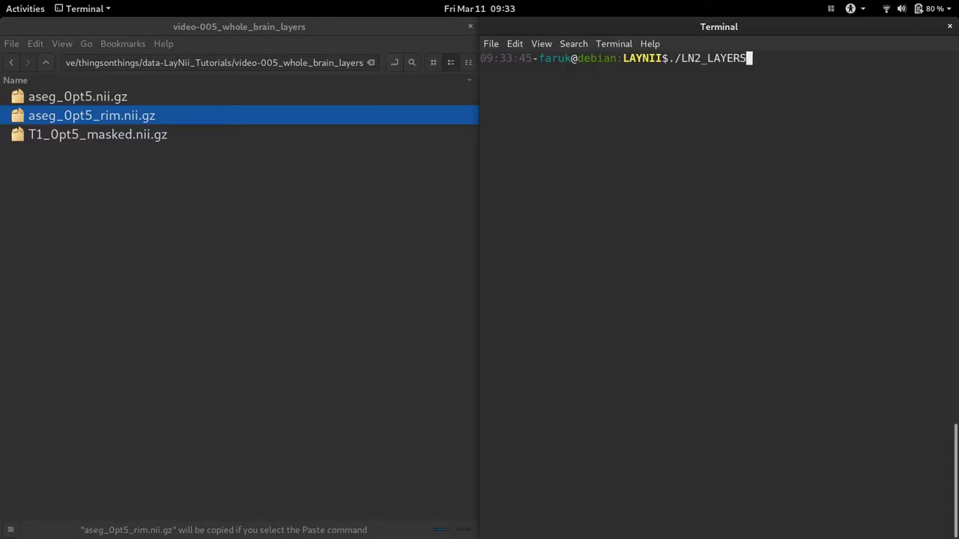
text( -rim)
text(/home/faruk/gdrive/thingsonthings/data-LayNii_Tutorials/video-005_whole_brain_layers/aseg_0pt5_rim.nii.gz)
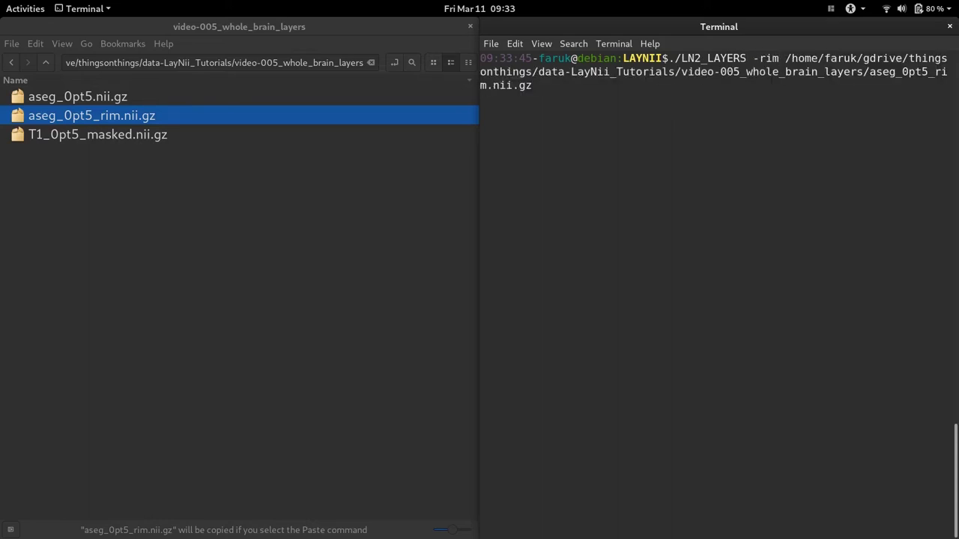
text(-nr_layers 2)
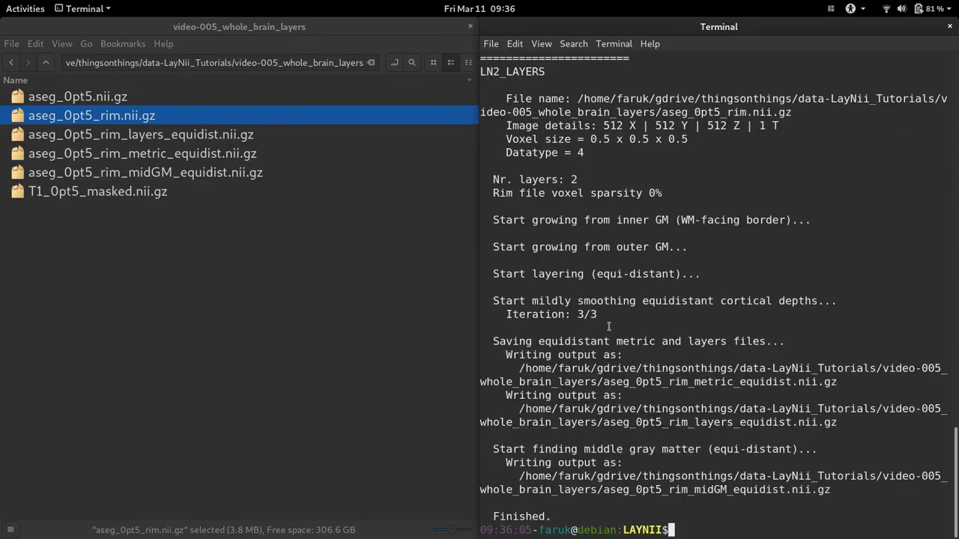
Review the layers, metric and midGM equidist output files in the video-005_whole_brain_layers folder
click(197, 138)
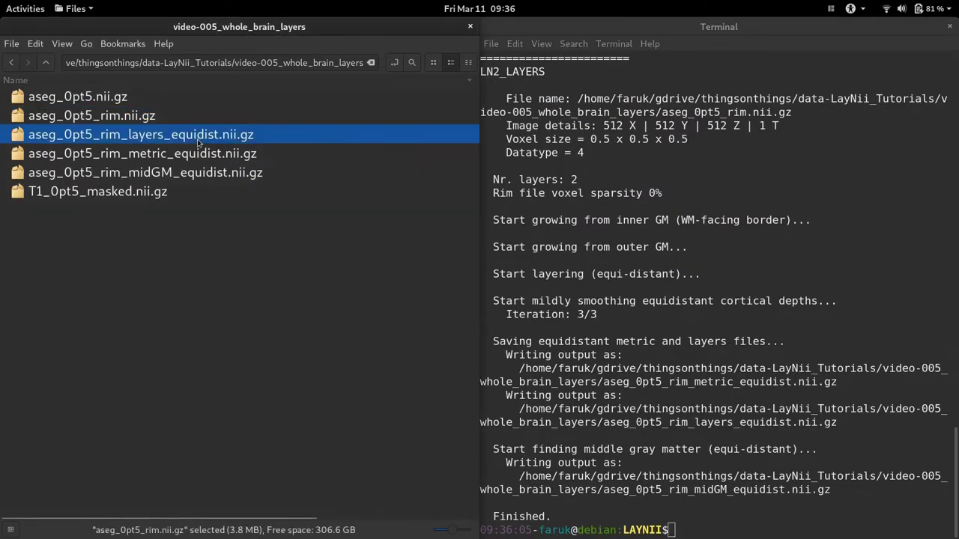
key(shift+Down)
key(shift+Down)
click(197, 138)
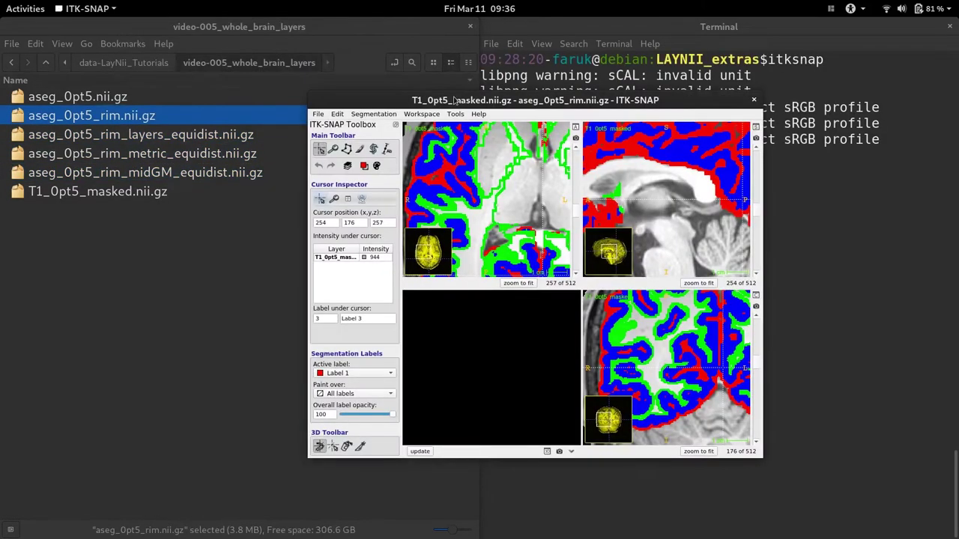
Load aseg_0pt5_rim_layers_equidist.nii.gz as the segmentation over the T1 image in ITK-SNAP and inspect the two layers
click(179, 140)
drag(180, 140, 584, 249)
click(620, 274)
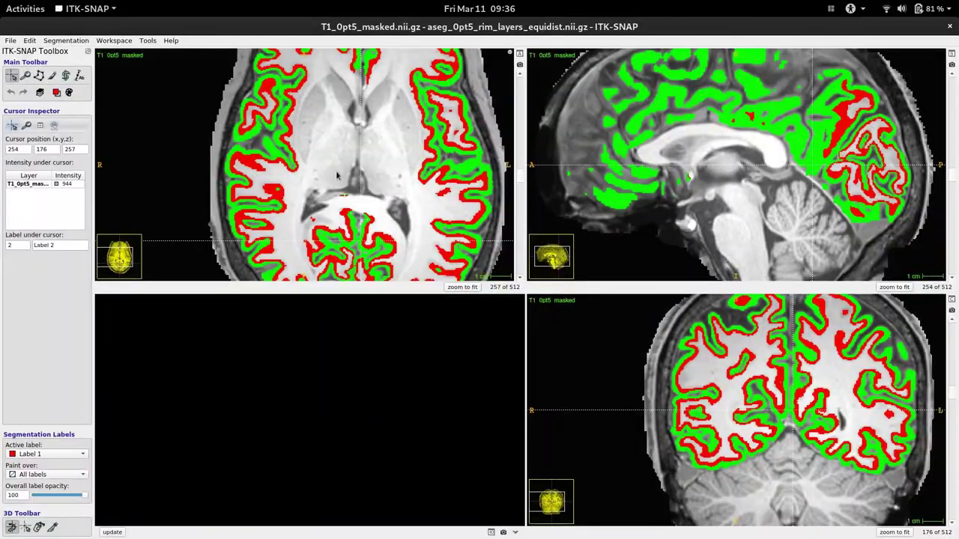
drag(337, 176, 296, 210)
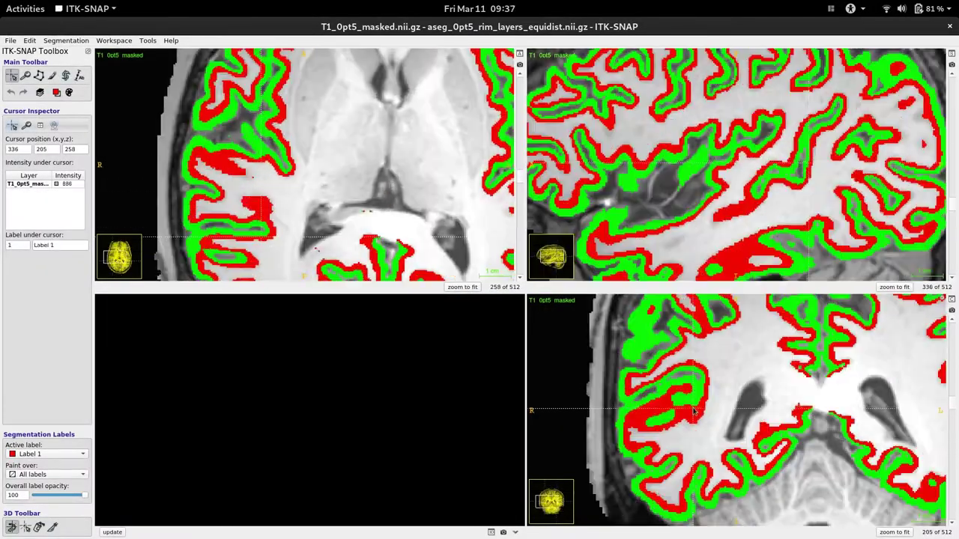
drag(693, 410, 695, 367)
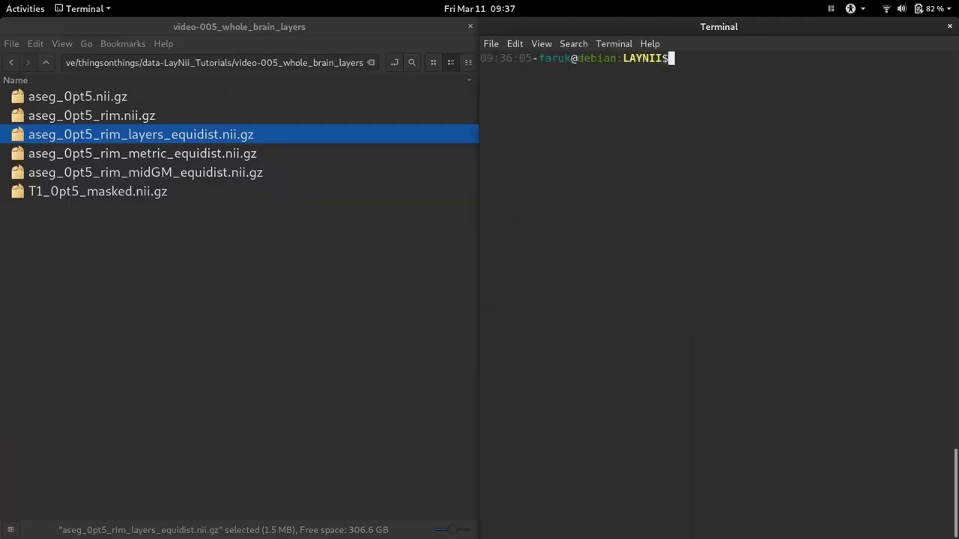
Rerun the LN2_LAYERS command in the terminal with -nr_layers set to 3
key(Up)
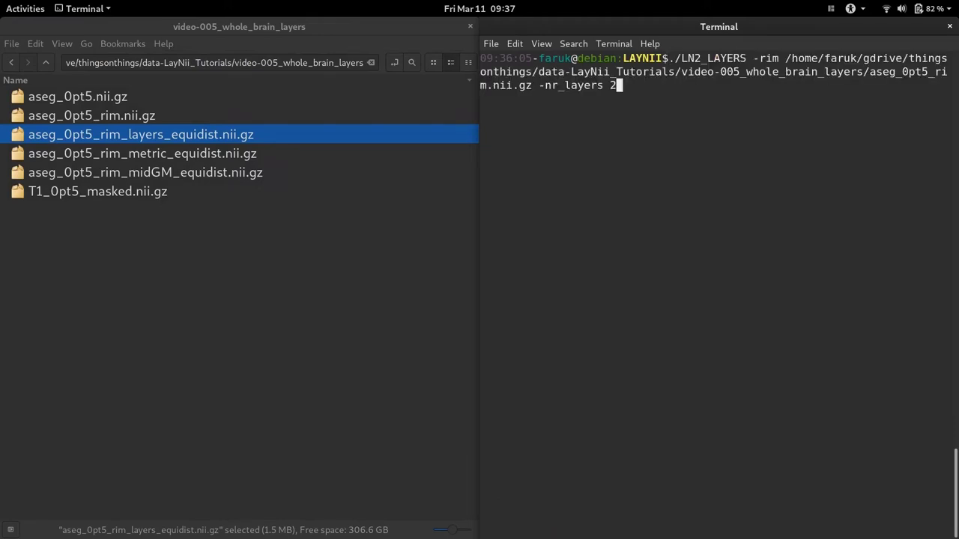
key(BackSpace)
text(3)
key(Return)
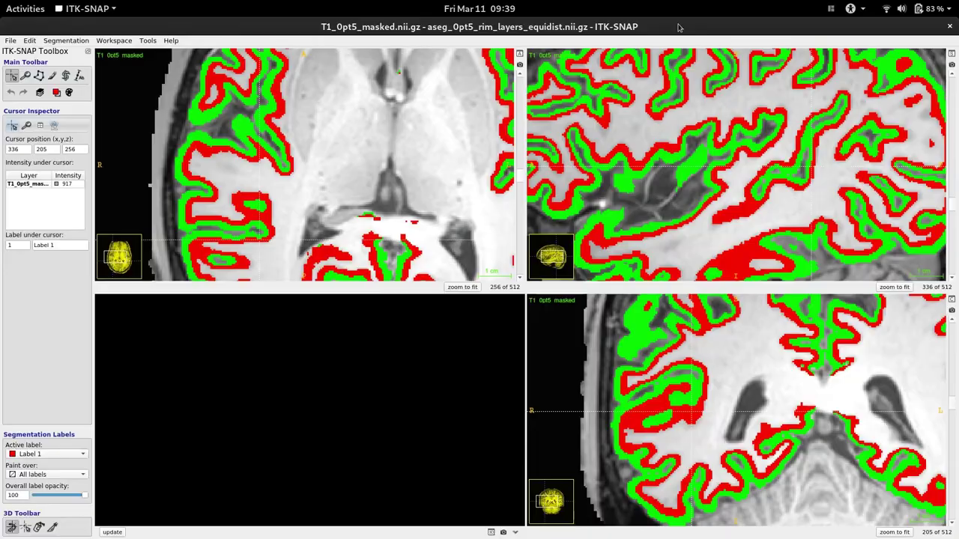
Reload aseg_0pt5_rim_layers_equidist.nii.gz in ITK-SNAP as the segmentation to display the three-layer output
drag(678, 59, 717, 68)
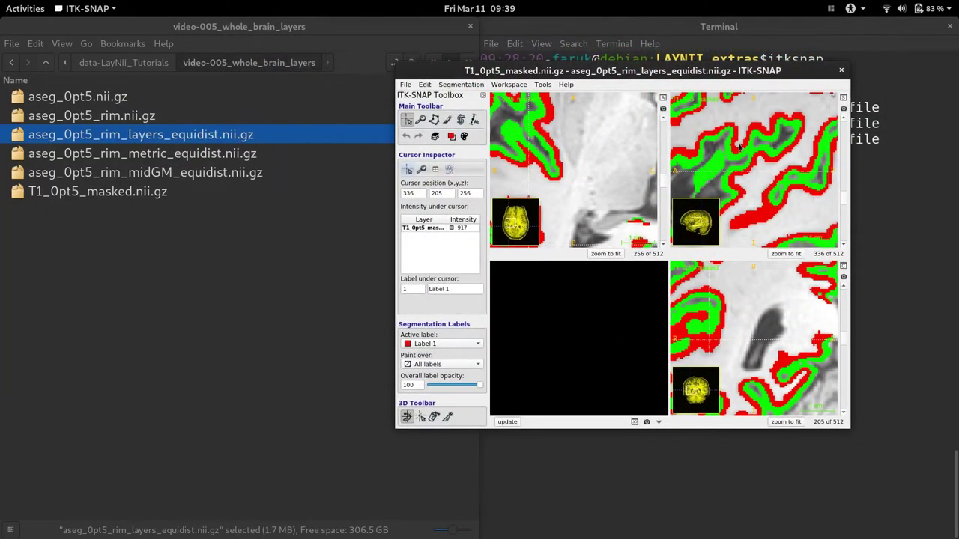
drag(171, 139, 555, 169)
click(715, 241)
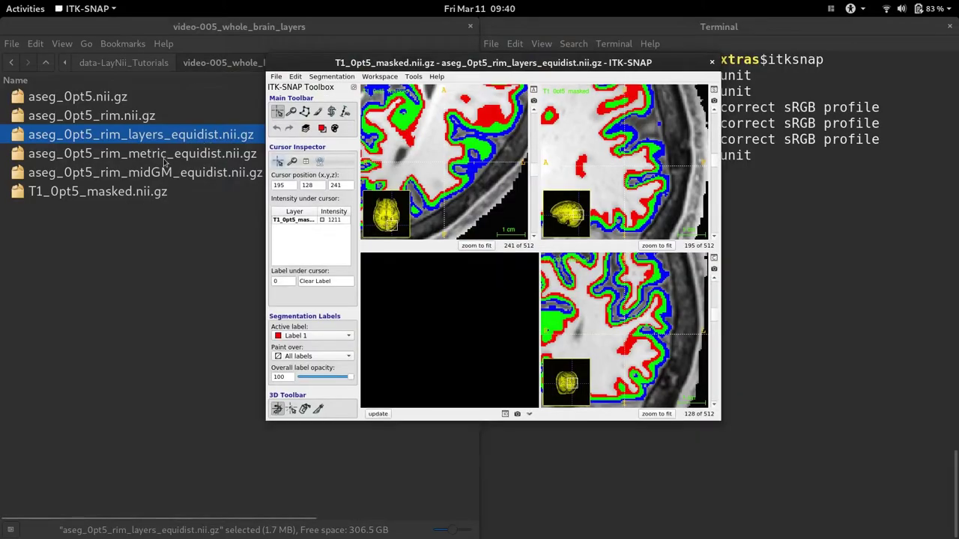
Load aseg_0pt5_rim_metric_equidist.nii.gz as an additional image in the current ITK-SNAP window
drag(182, 152, 507, 181)
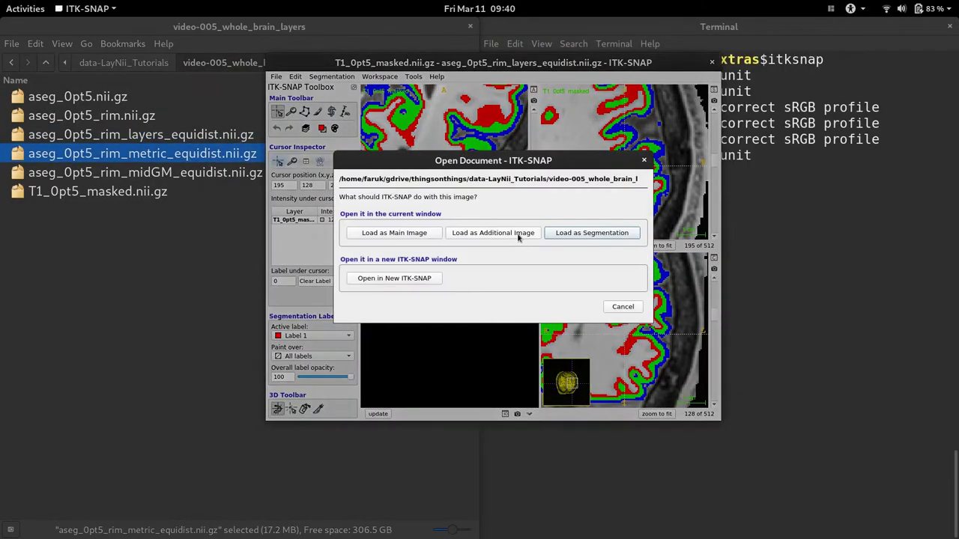
click(513, 233)
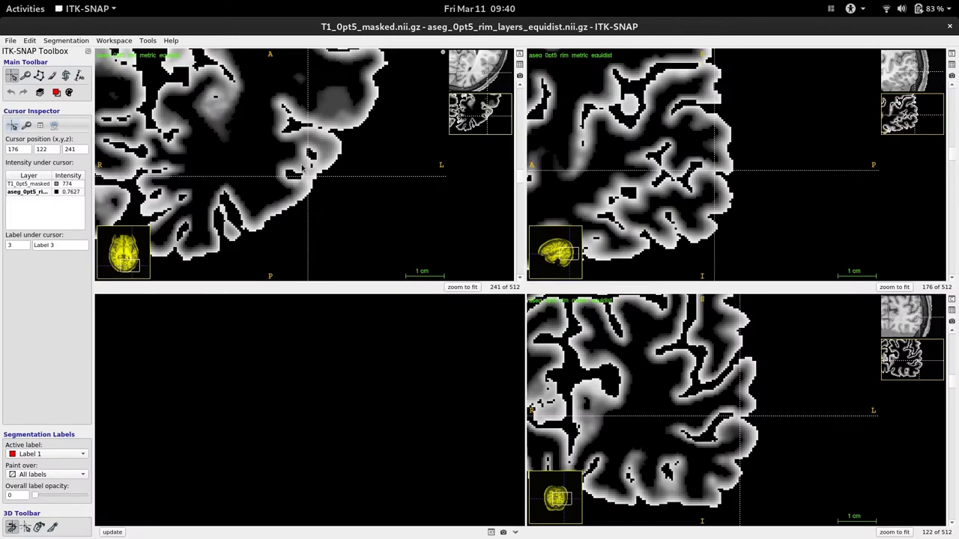
Examine the equidistant metric values at several voxels across the cortical depth
scroll(303, 168, up, 8)
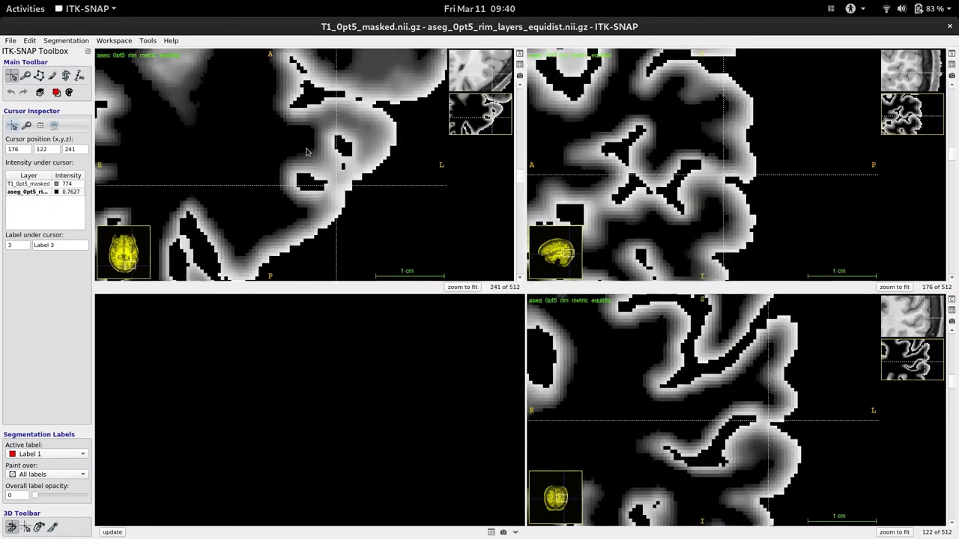
drag(311, 167, 330, 176)
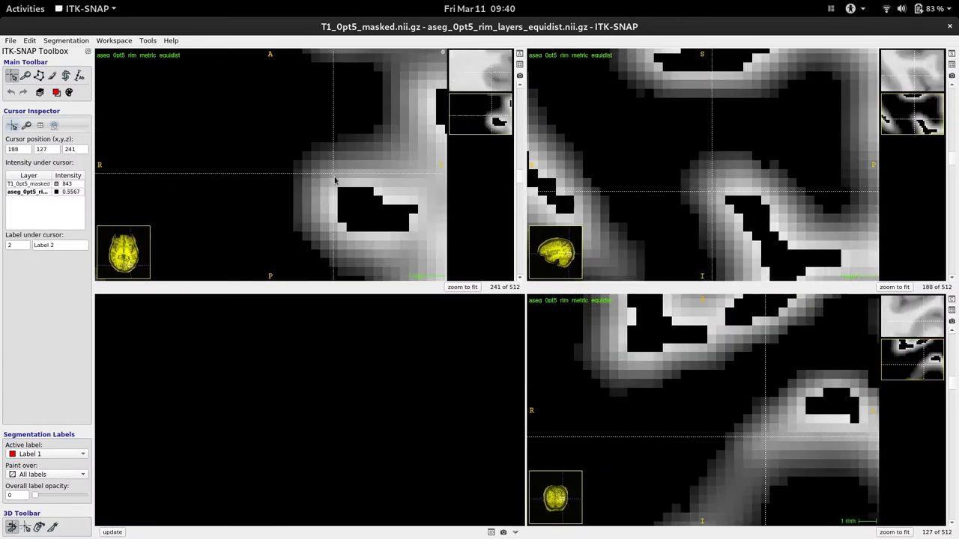
drag(733, 185, 711, 169)
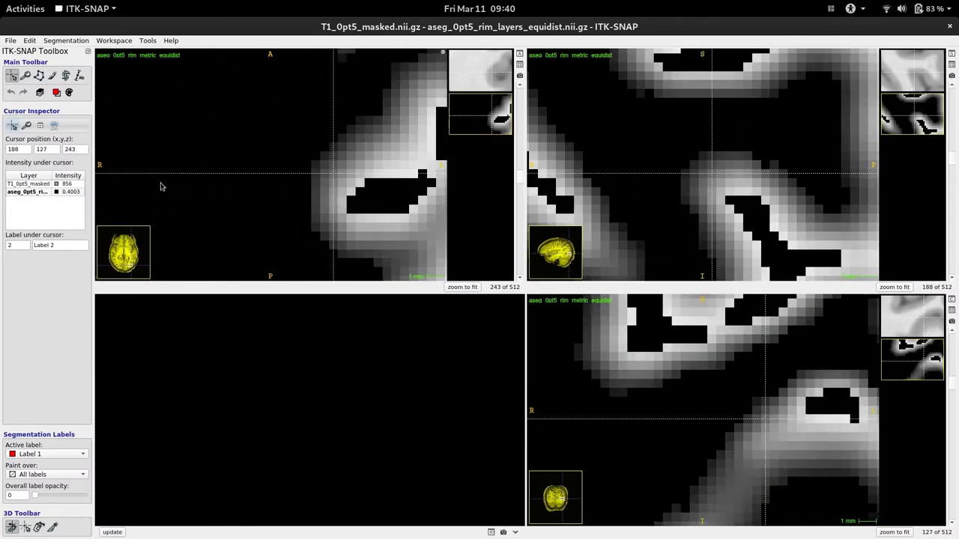
click(78, 194)
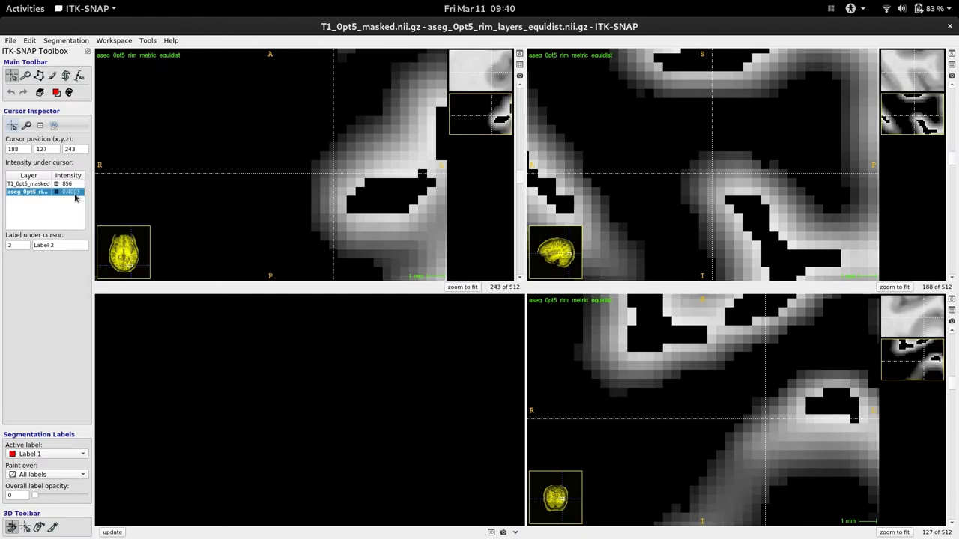
click(730, 183)
drag(733, 184, 787, 223)
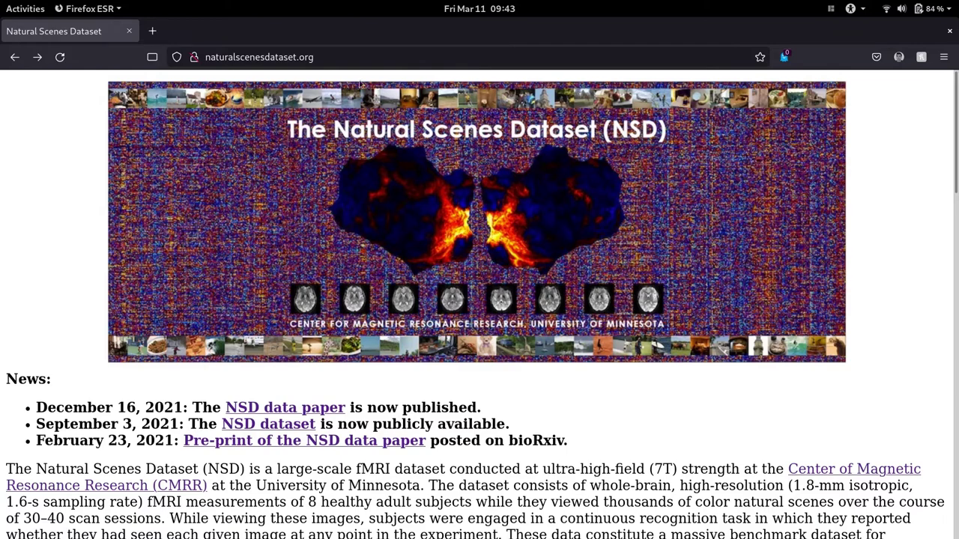
Look through the news and introduction on the Natural Scenes Dataset page in Firefox
scroll(238, 341, down, 2)
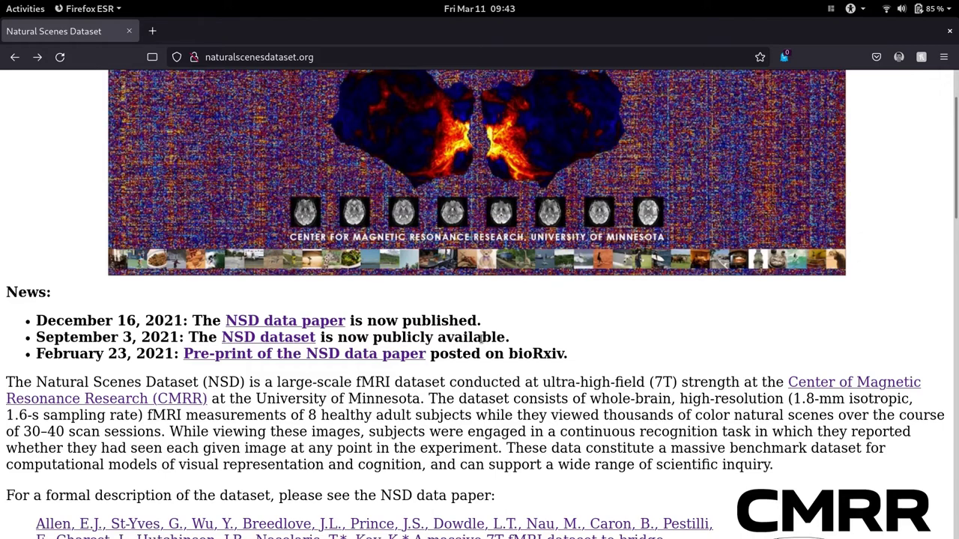
scroll(481, 339, up, 2)
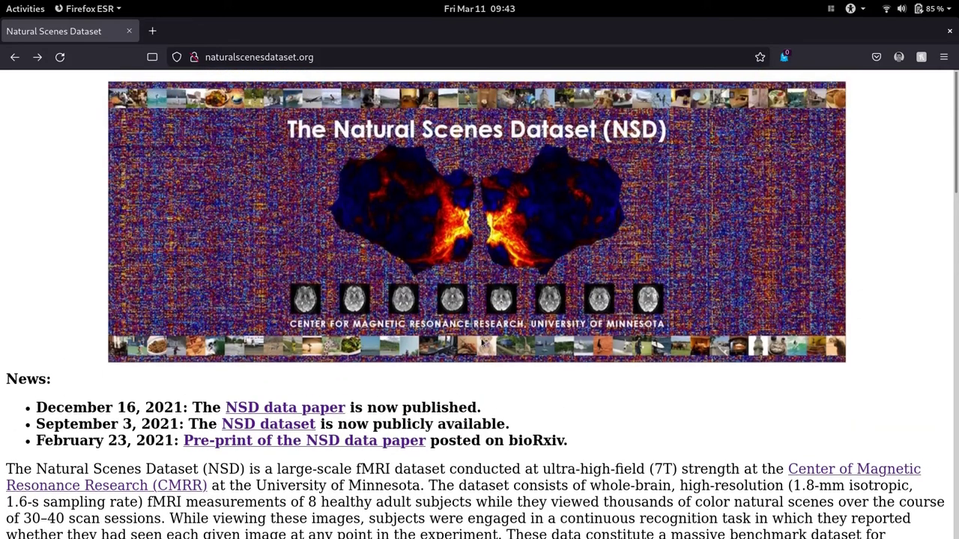